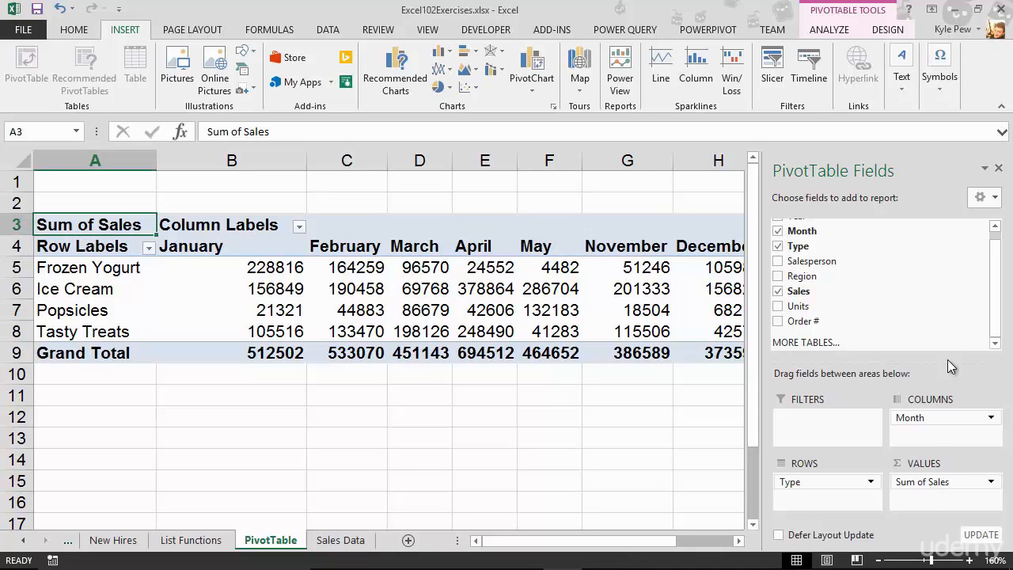
# Replace Sum of Sales in the pivot table's values with the Type field as a count
pyautogui.moveTo(924, 482); pyautogui.dragTo(952, 330)
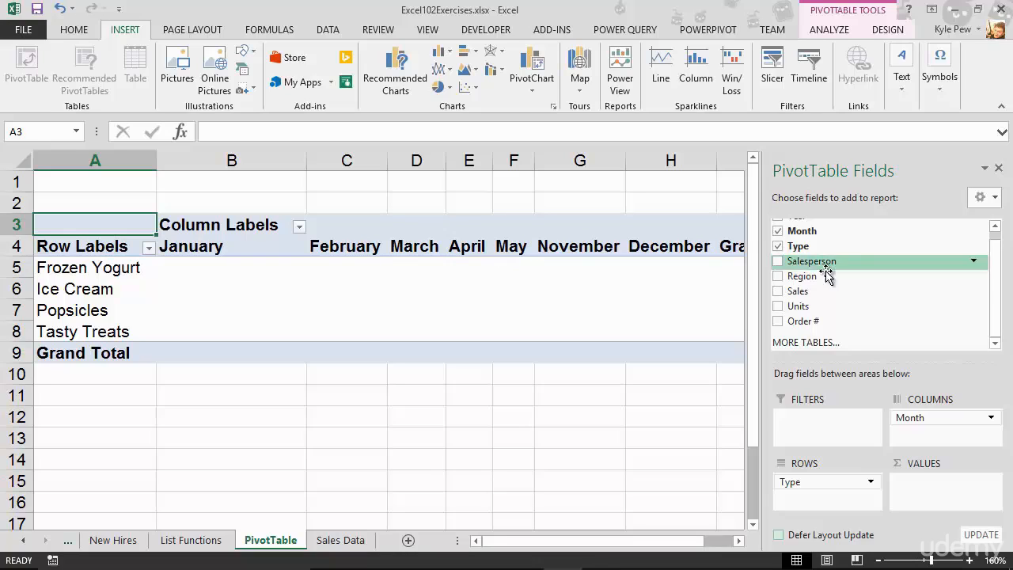
pyautogui.scroll(1, 883, 285)
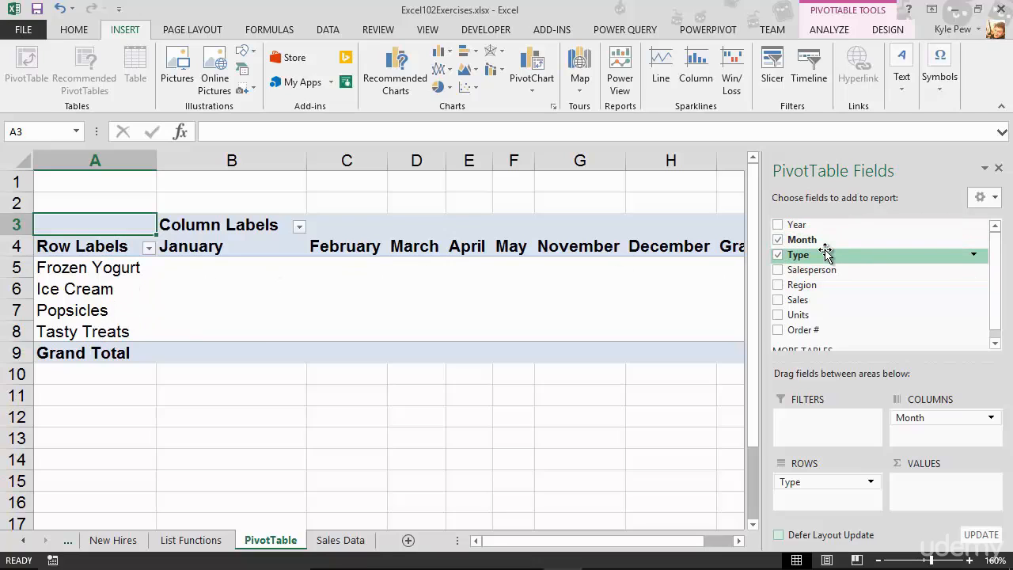
pyautogui.moveTo(826, 252); pyautogui.dragTo(915, 490)
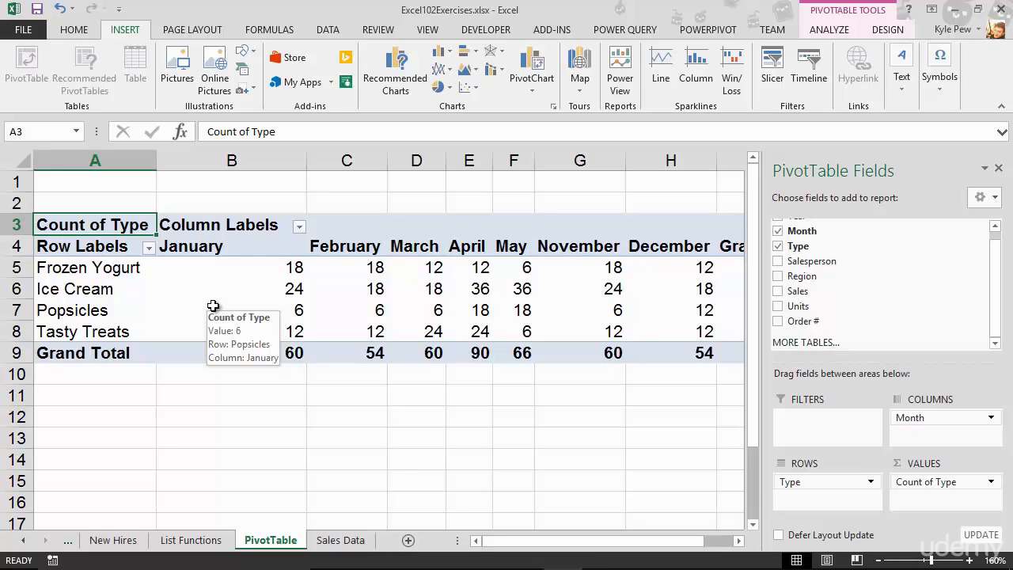
# Remove Type from the pivot table and rearrange the layout so Month is the only row field
pyautogui.moveTo(907, 485); pyautogui.dragTo(889, 318)
pyautogui.moveTo(911, 420); pyautogui.dragTo(914, 373)
pyautogui.moveTo(911, 327)
pyautogui.mouseDown()
pyautogui.moveTo(905, 419)
pyautogui.moveTo(807, 505)
pyautogui.moveTo(906, 312)
pyautogui.mouseUp()
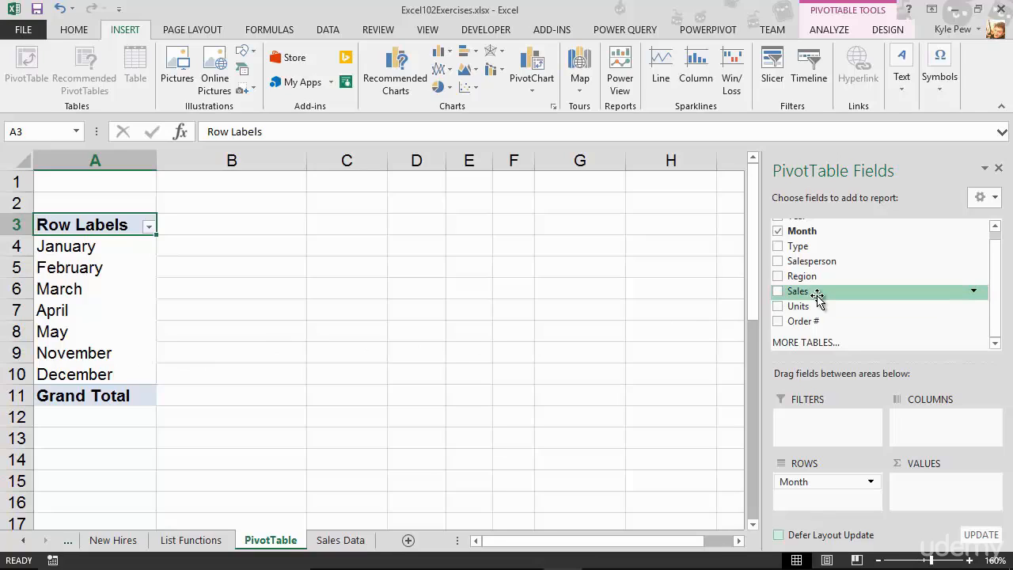
# Add Sales to the pivot table's values and summarize it by Average instead of Sum
pyautogui.moveTo(813, 295); pyautogui.dragTo(927, 483)
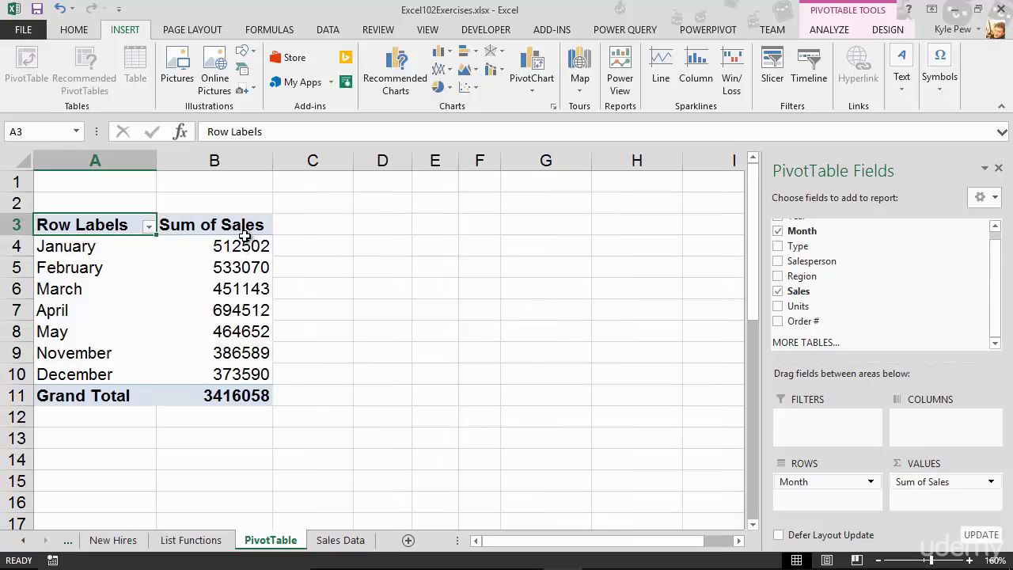
pyautogui.moveTo(229, 391)
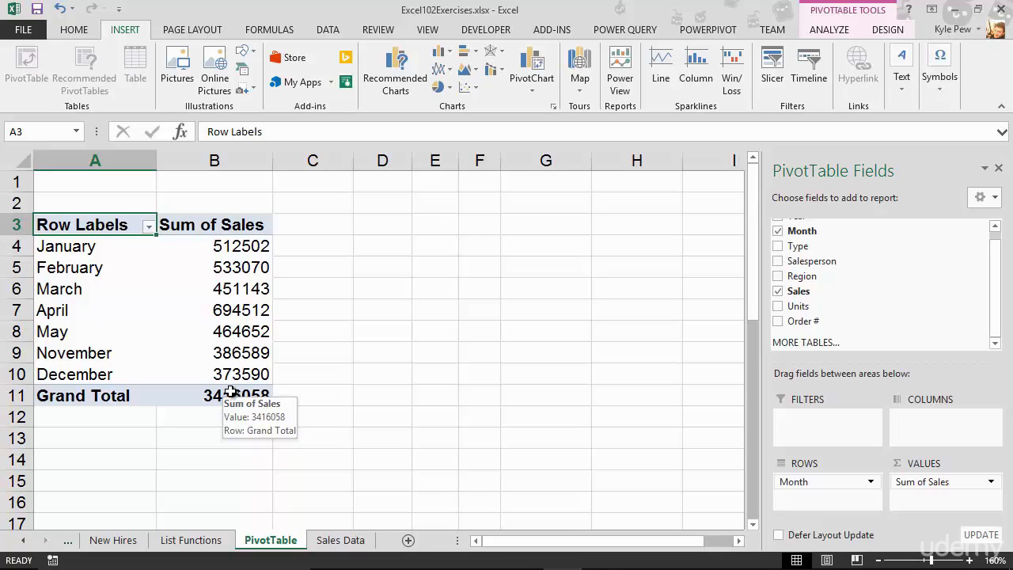
pyautogui.click(973, 479)
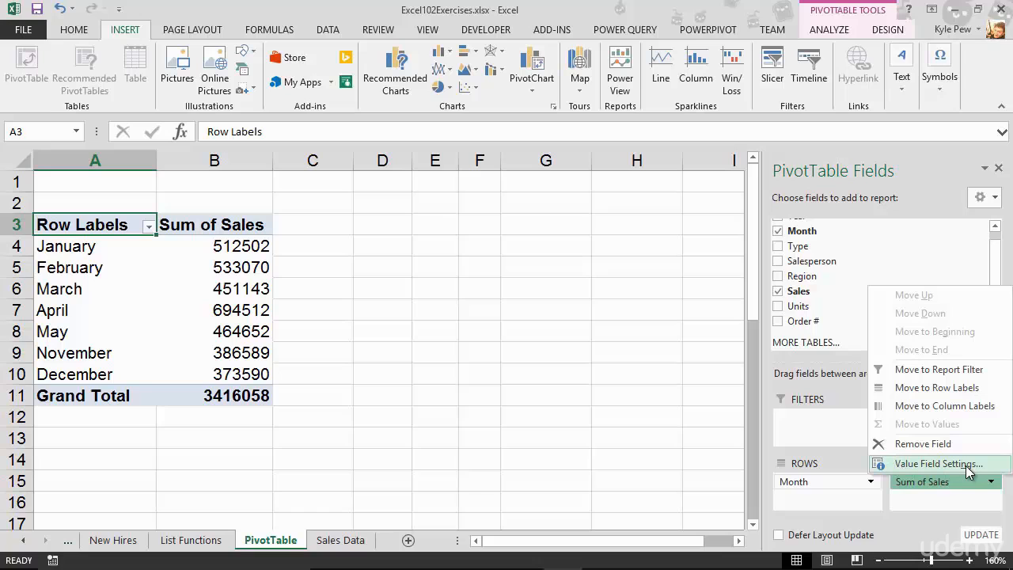
pyautogui.click(938, 464)
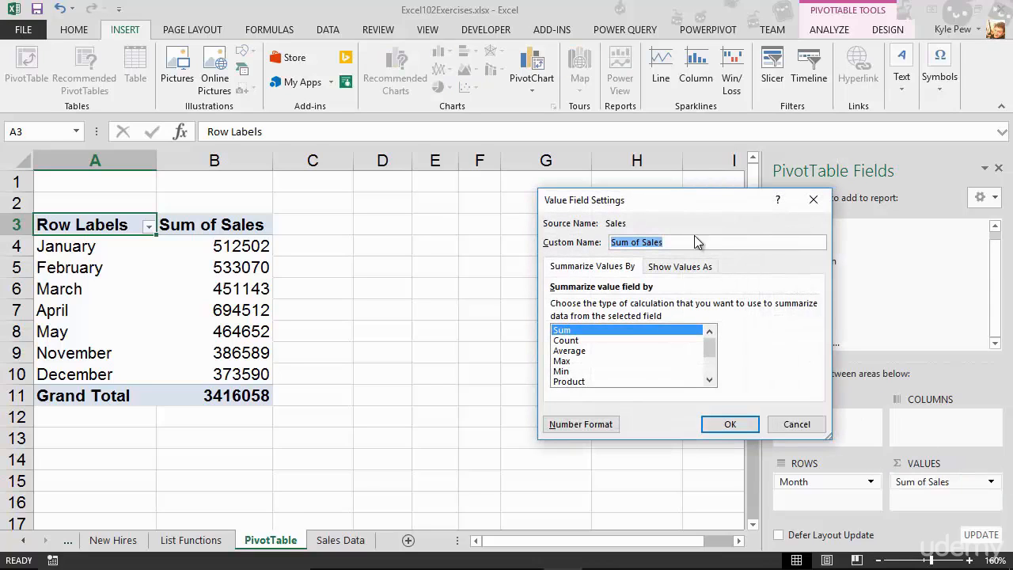
pyautogui.moveTo(674, 204); pyautogui.dragTo(462, 190)
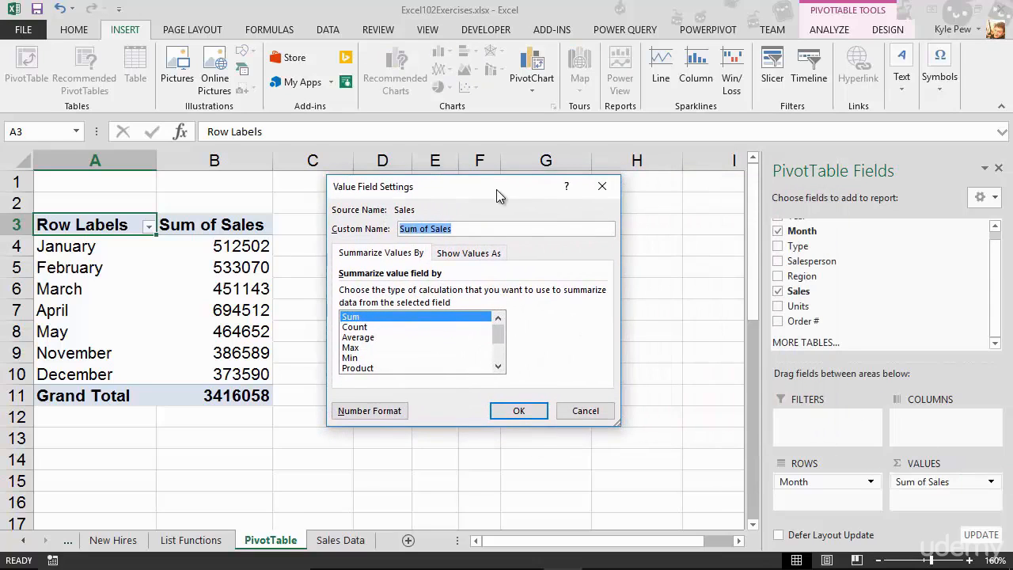
pyautogui.click(364, 339)
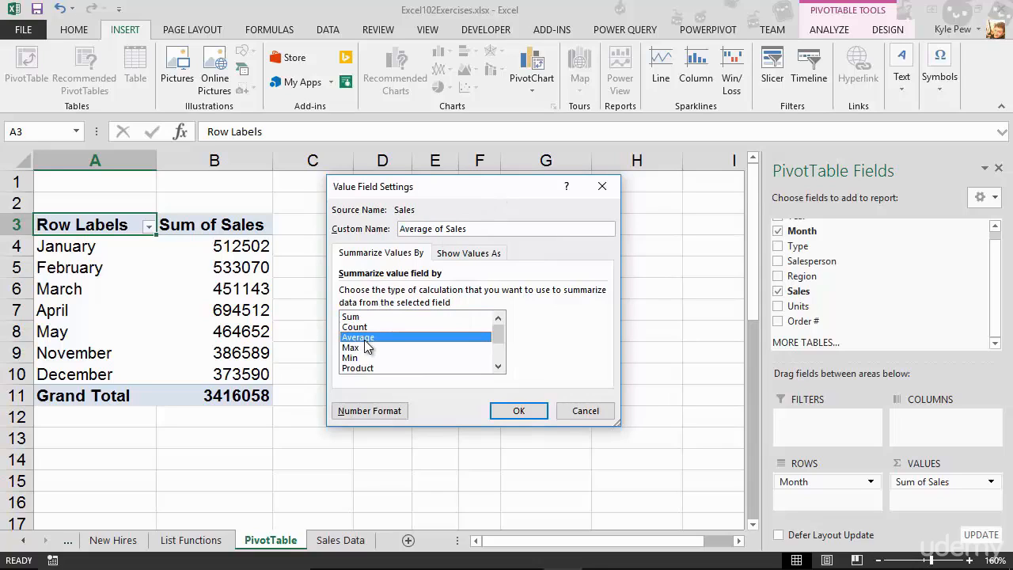
pyautogui.moveTo(499, 335)
pyautogui.mouseDown()
pyautogui.moveTo(499, 359)
pyautogui.moveTo(508, 322)
pyautogui.mouseUp()
pyautogui.click(515, 410)
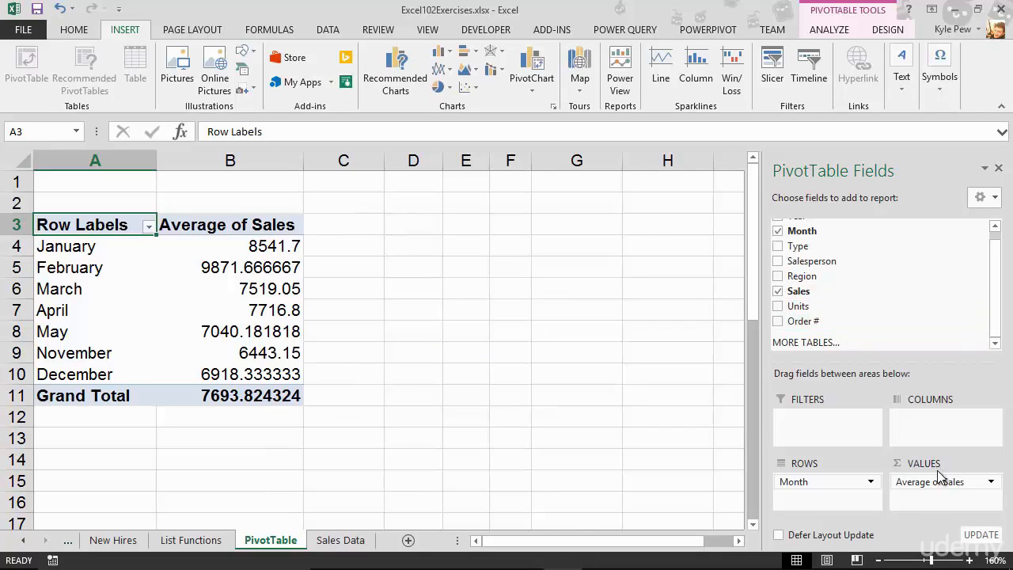
# Add the Sales field to the values area a second time as Sum of Sales
pyautogui.click(964, 486)
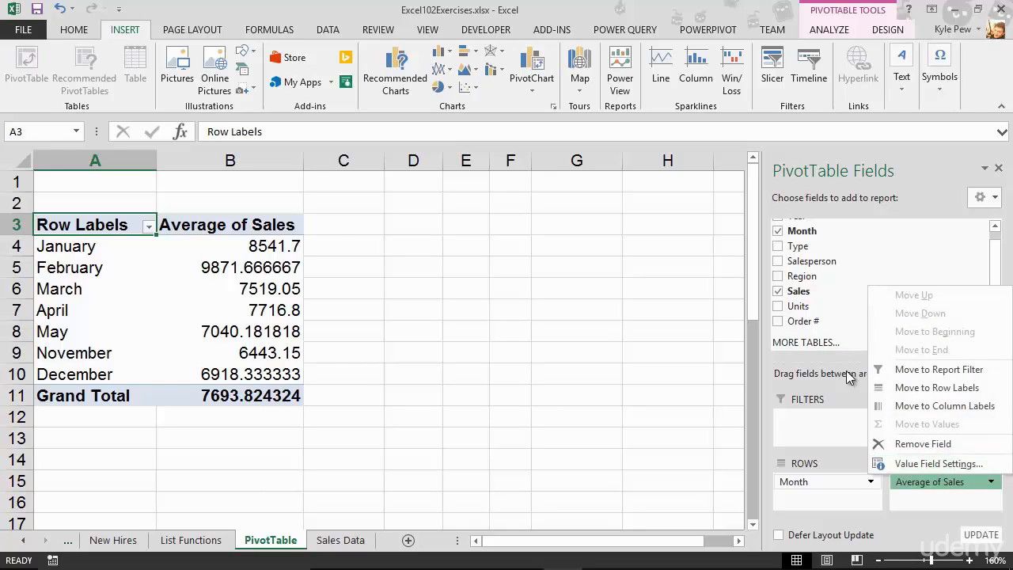
pyautogui.click(881, 200)
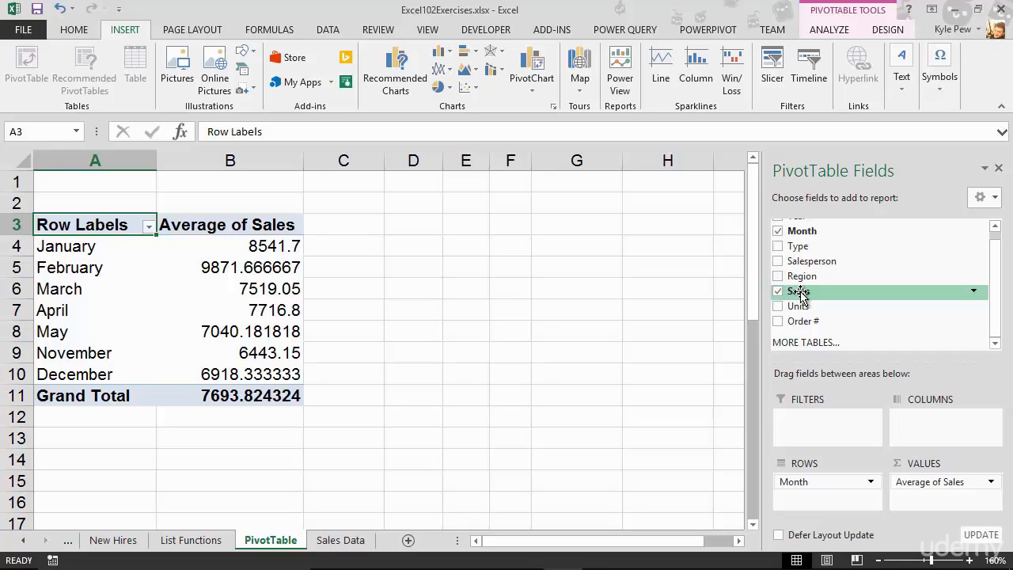
pyautogui.moveTo(800, 295); pyautogui.dragTo(905, 498)
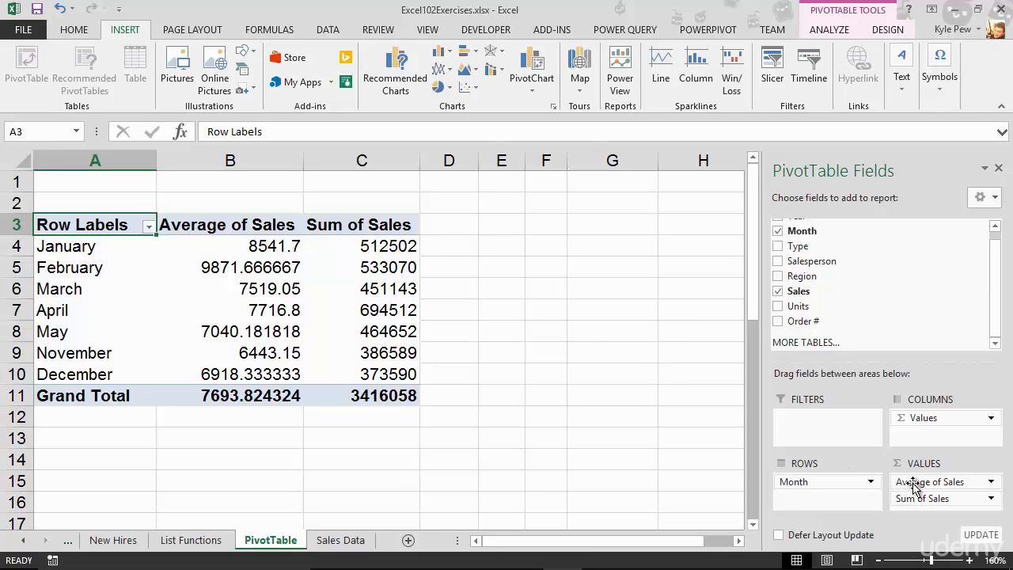
# Show the Sum of Sales values as % Difference From, with base field Month and base item (previous)
pyautogui.click(979, 499)
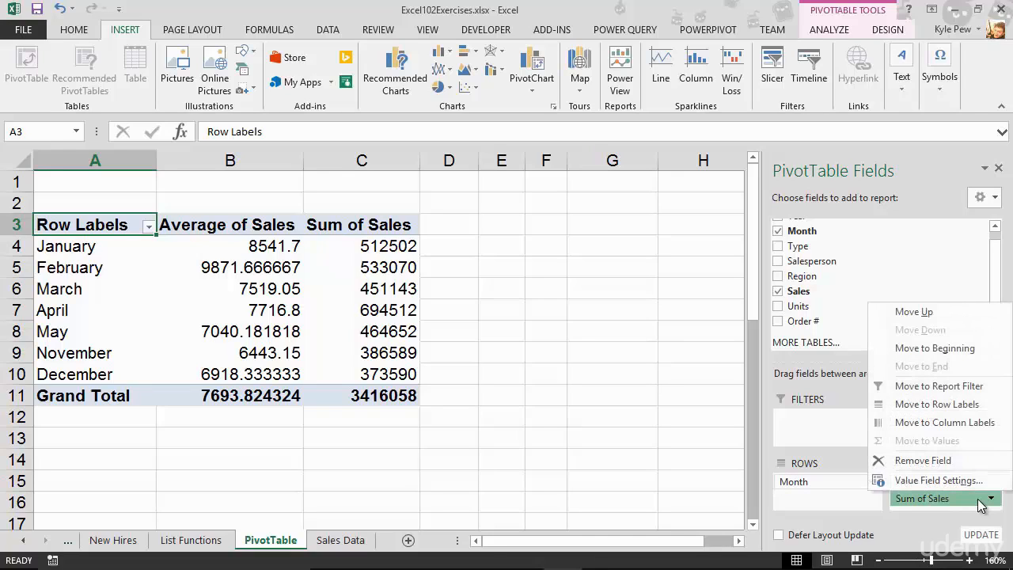
pyautogui.click(932, 479)
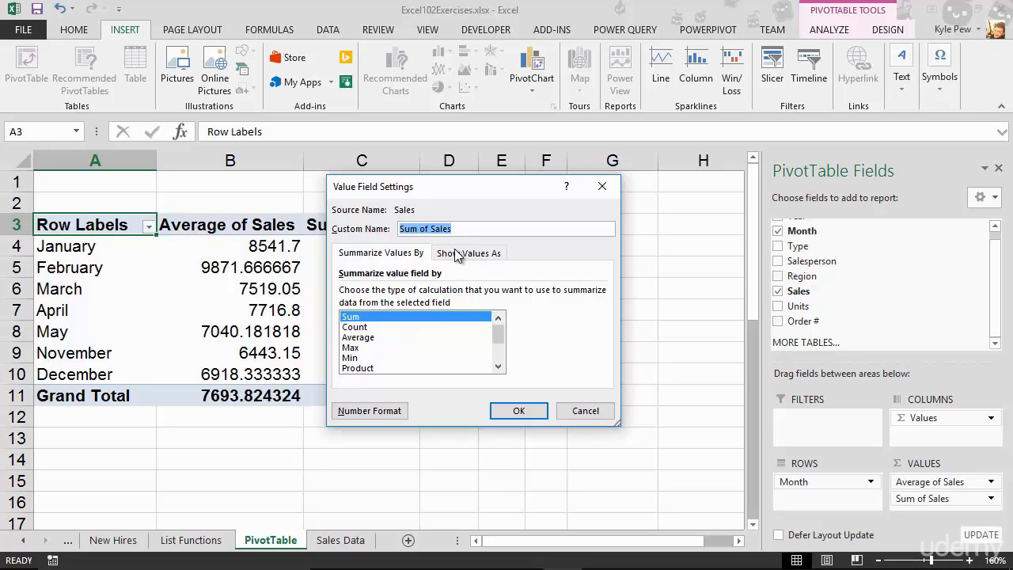
pyautogui.click(494, 259)
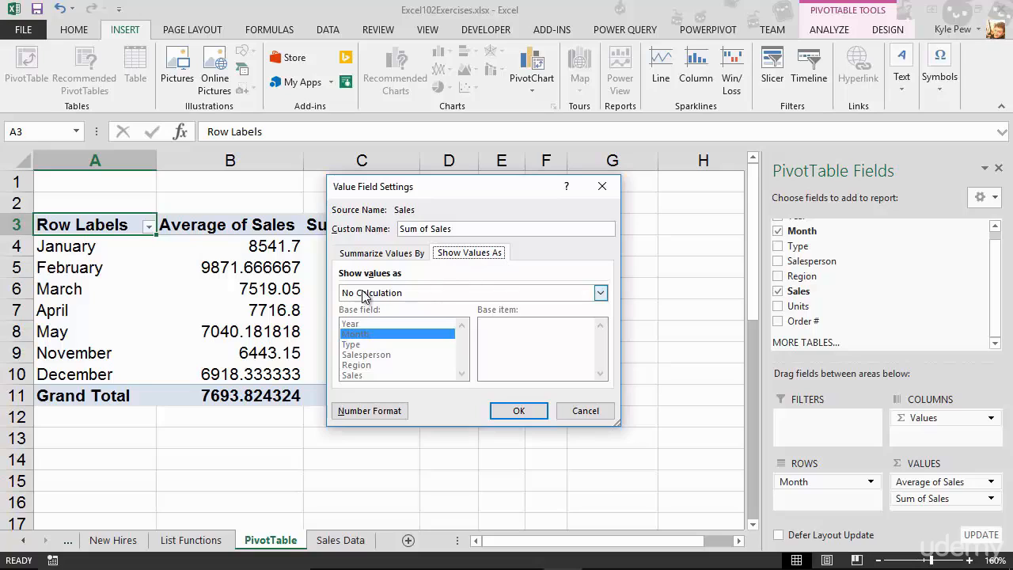
pyautogui.click(422, 294)
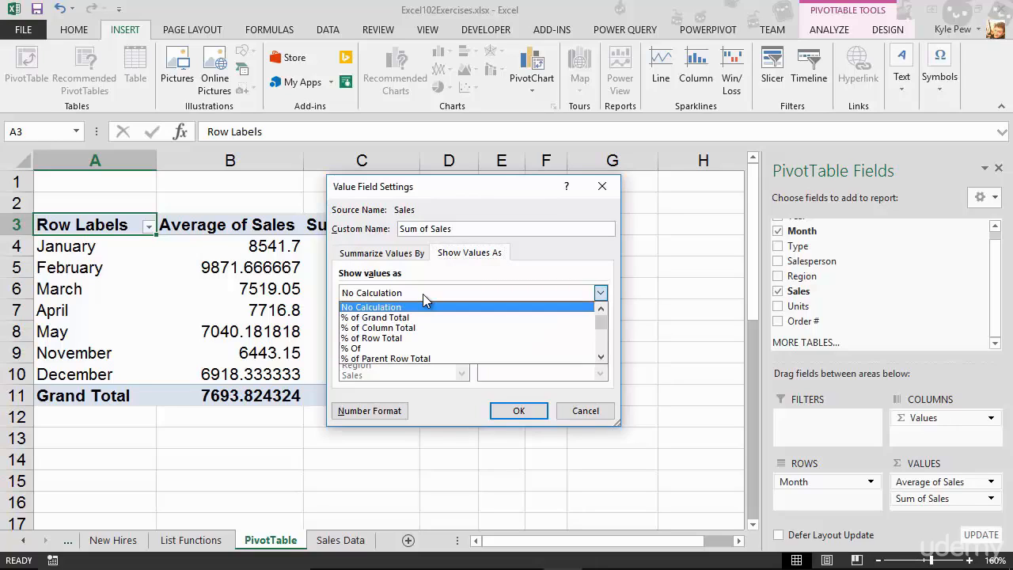
pyautogui.scroll(-2, 422, 315)
pyautogui.scroll(-1, 424, 321)
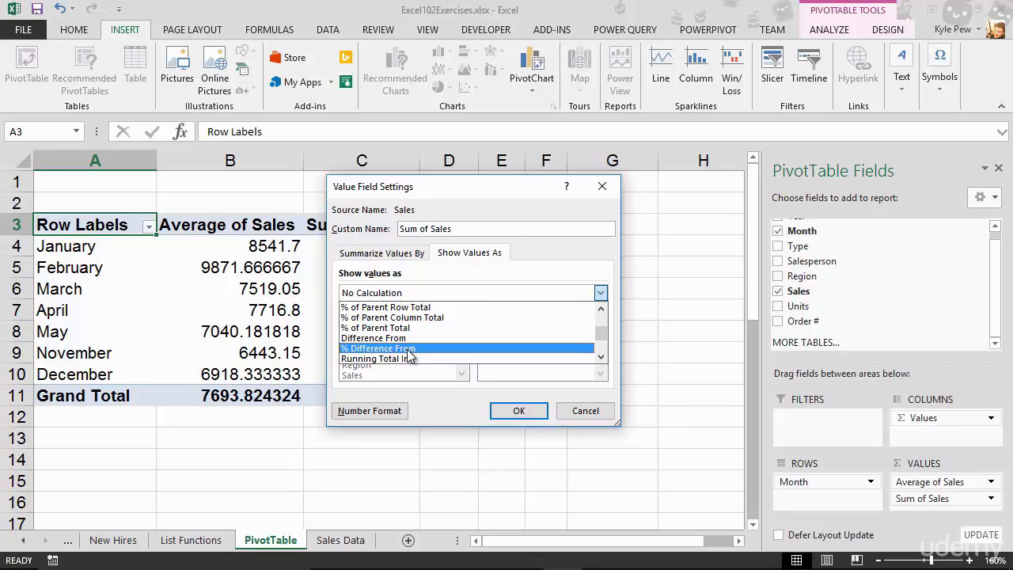
pyautogui.click(407, 348)
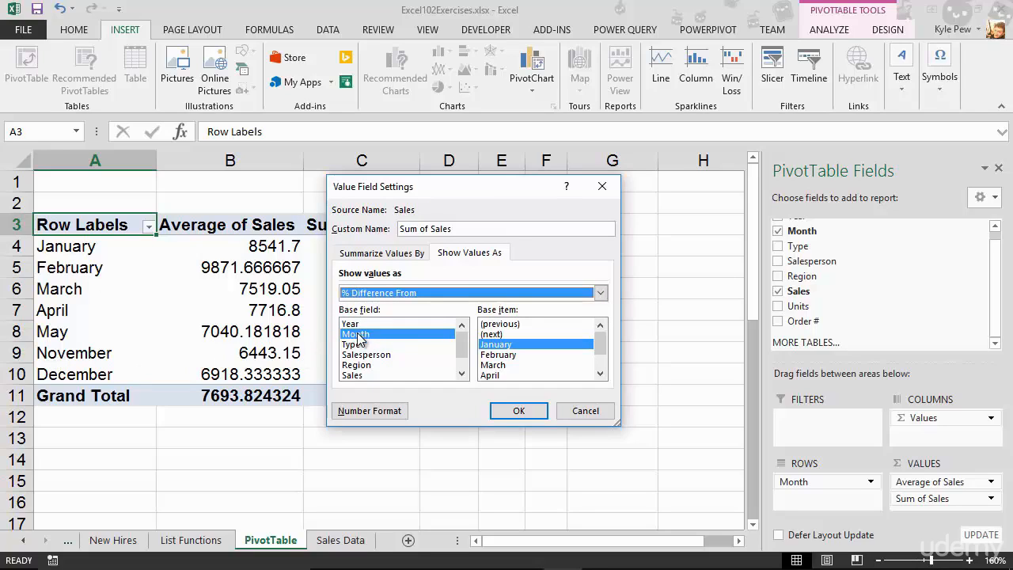
pyautogui.click(519, 325)
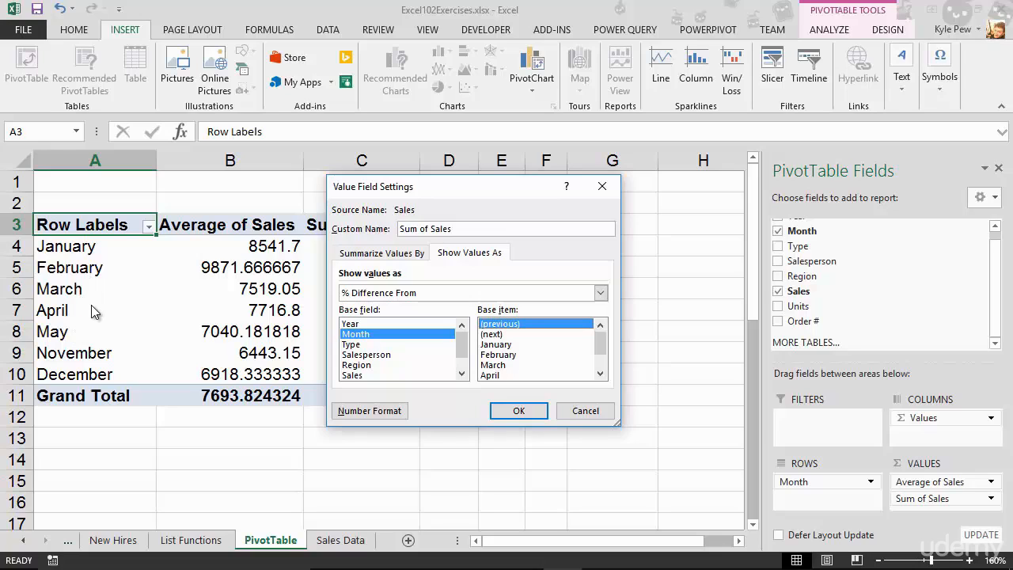
pyautogui.click(513, 408)
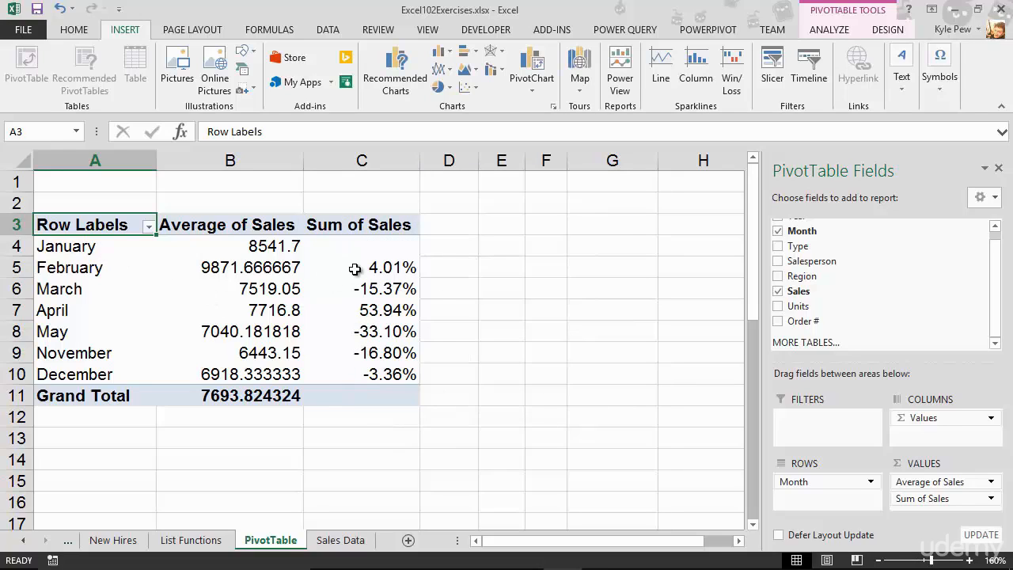
pyautogui.moveTo(355, 269)
pyautogui.moveTo(366, 293)
pyautogui.click(961, 481)
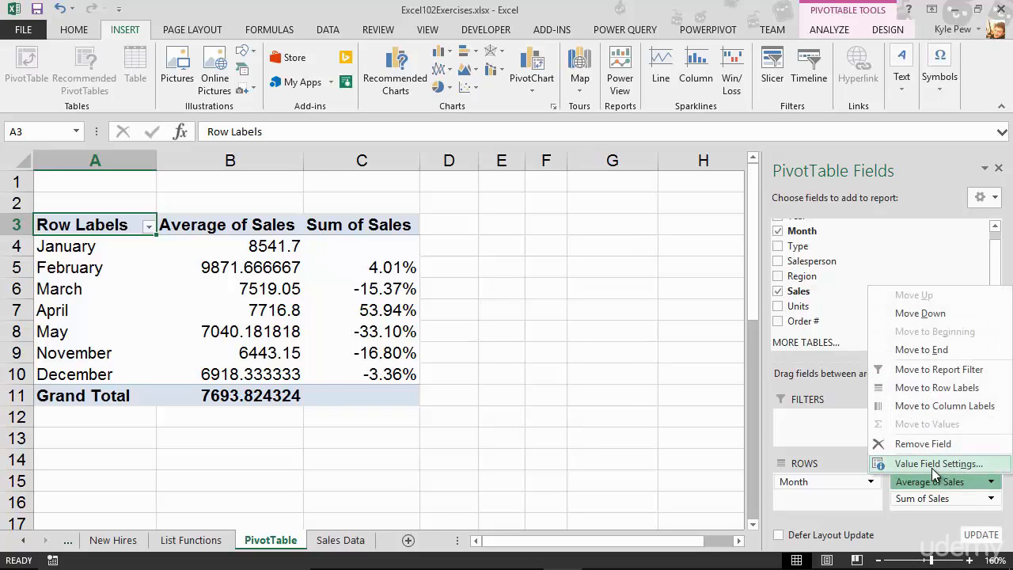
pyautogui.click(933, 464)
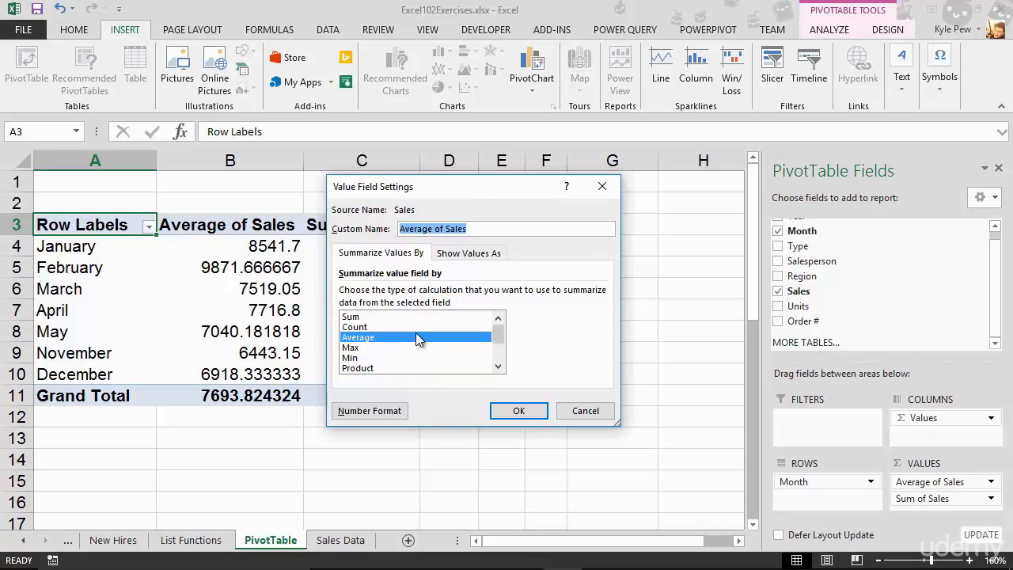
pyautogui.click(457, 253)
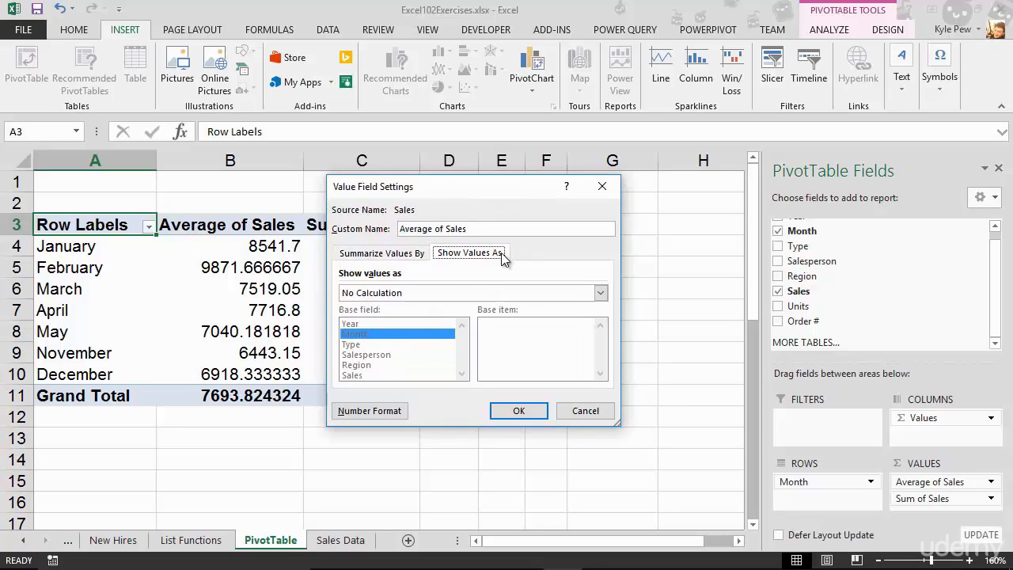
pyautogui.click(442, 295)
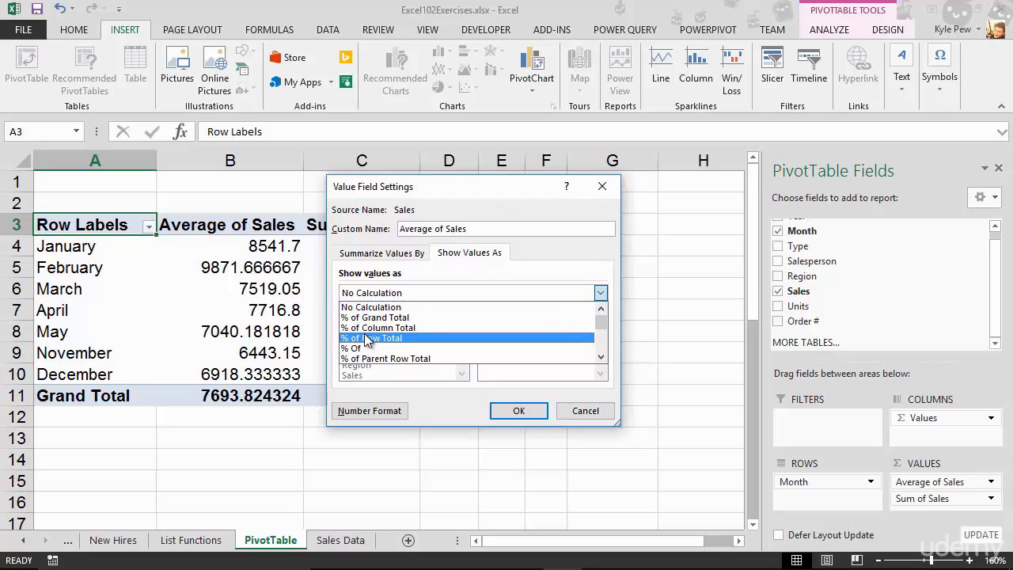
pyautogui.scroll(-1, 388, 333)
pyautogui.scroll(-1, 393, 337)
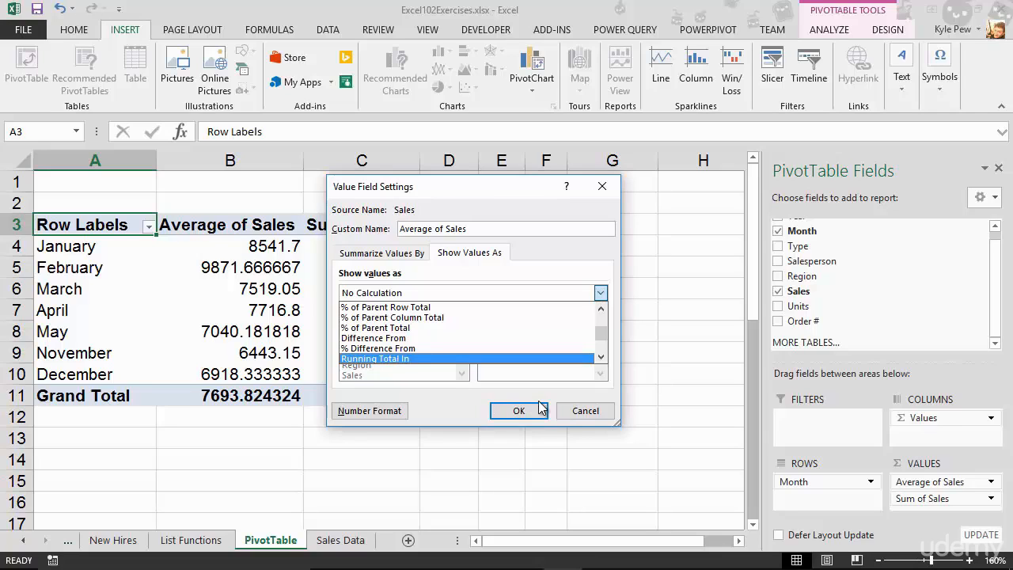
pyautogui.click(584, 410)
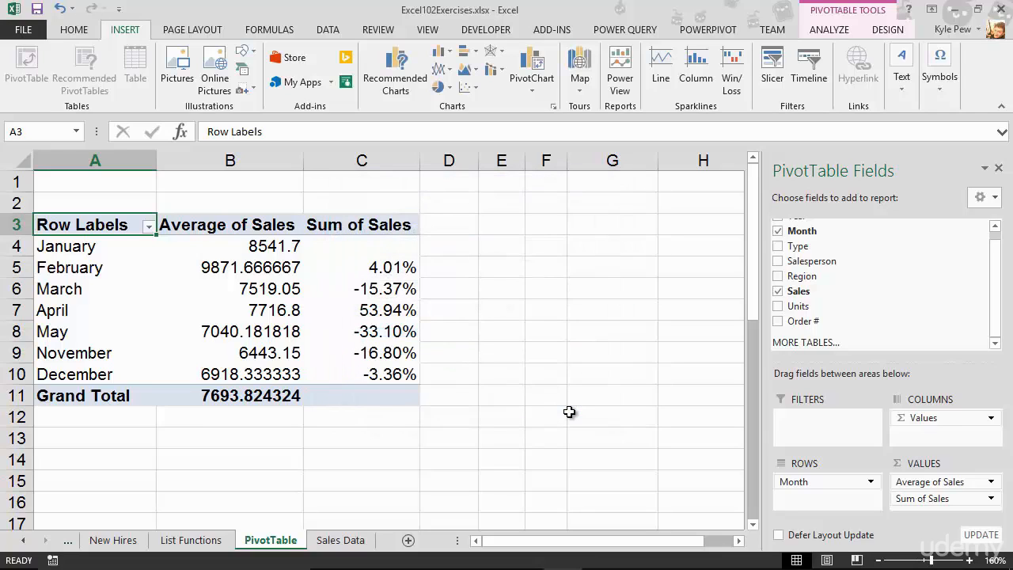